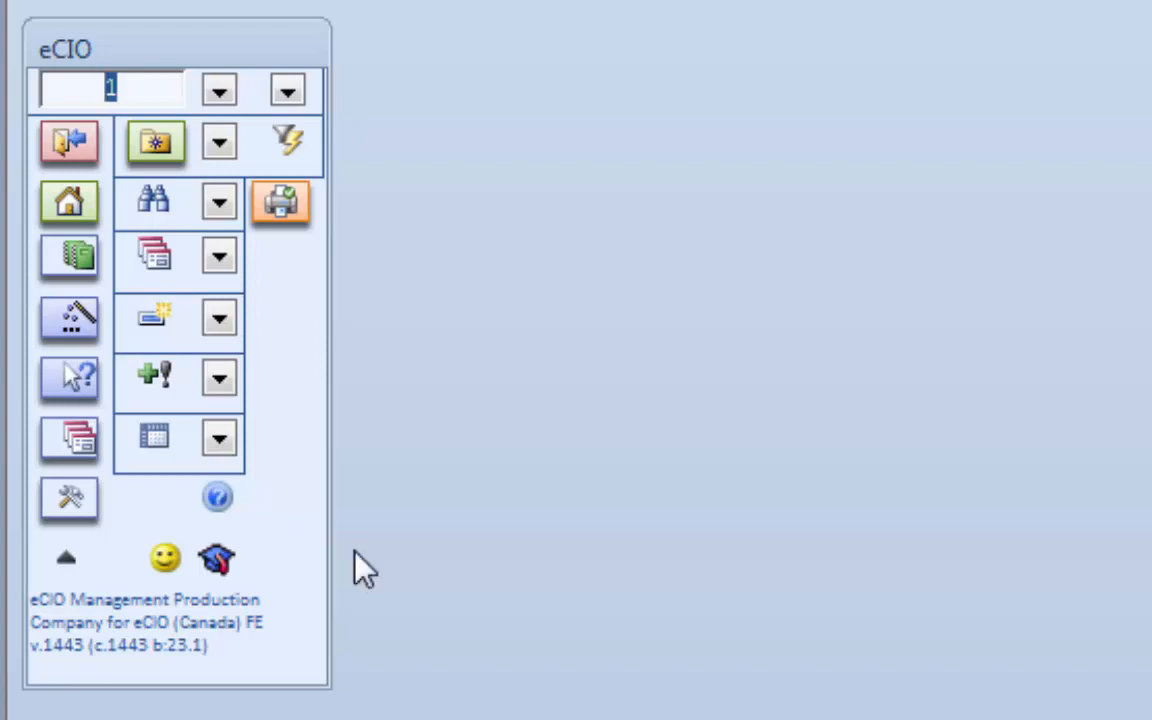
# List my CRM followup tasks for 17 to 31 Dec 2014 and open the profile of the business partner on the PMI marketing task
pyautogui.click(221, 145)
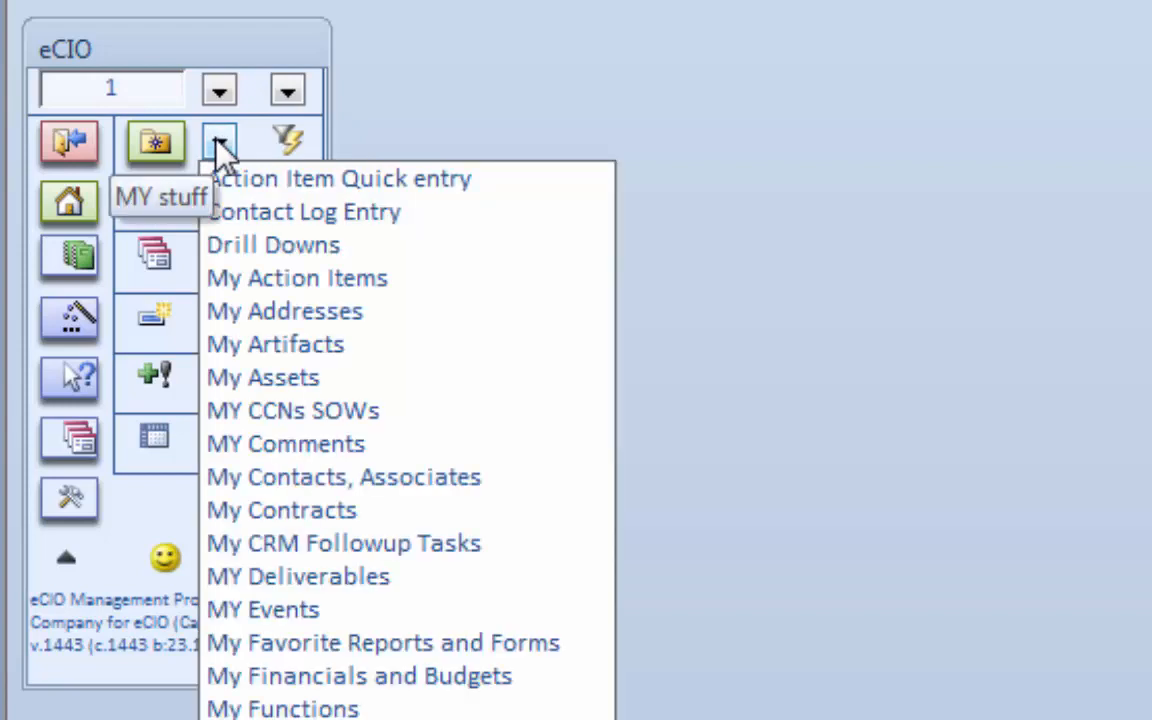
pyautogui.click(440, 545)
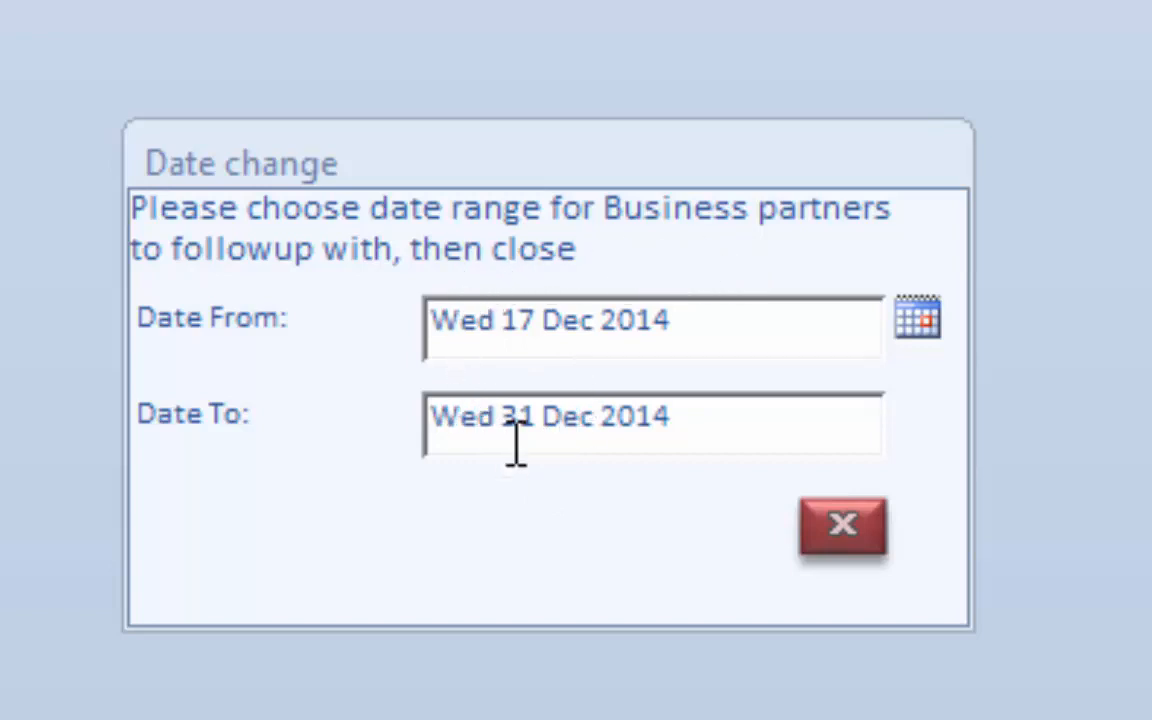
pyautogui.click(846, 528)
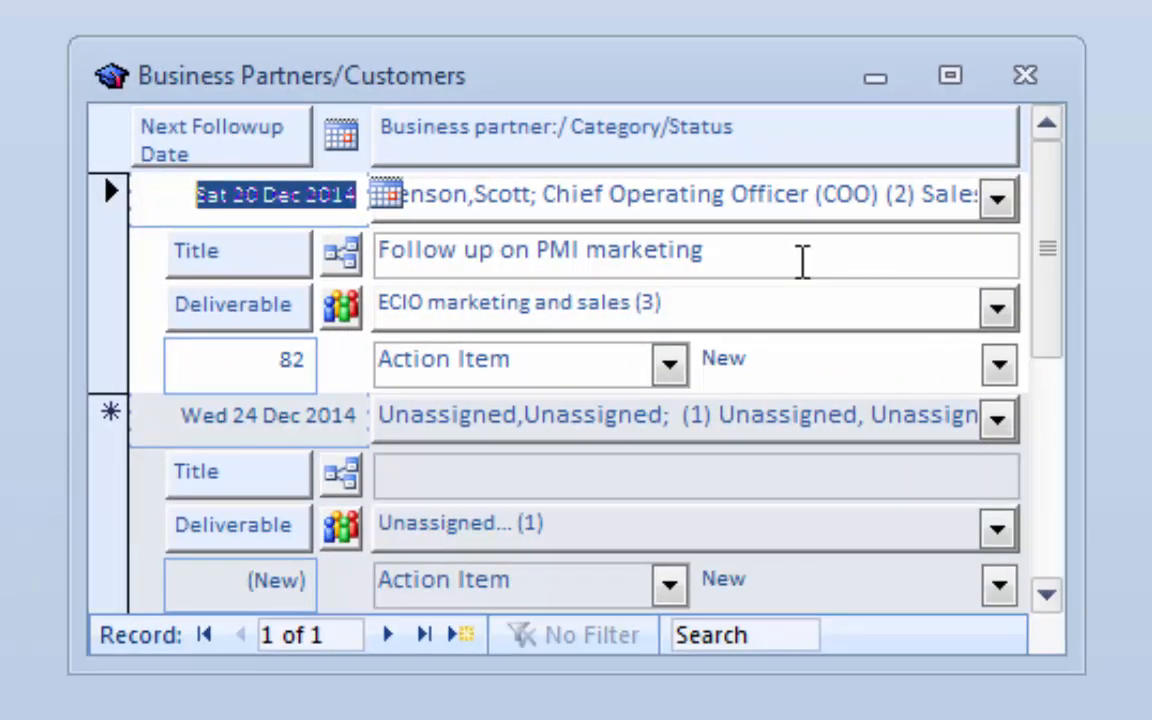
pyautogui.click(800, 256)
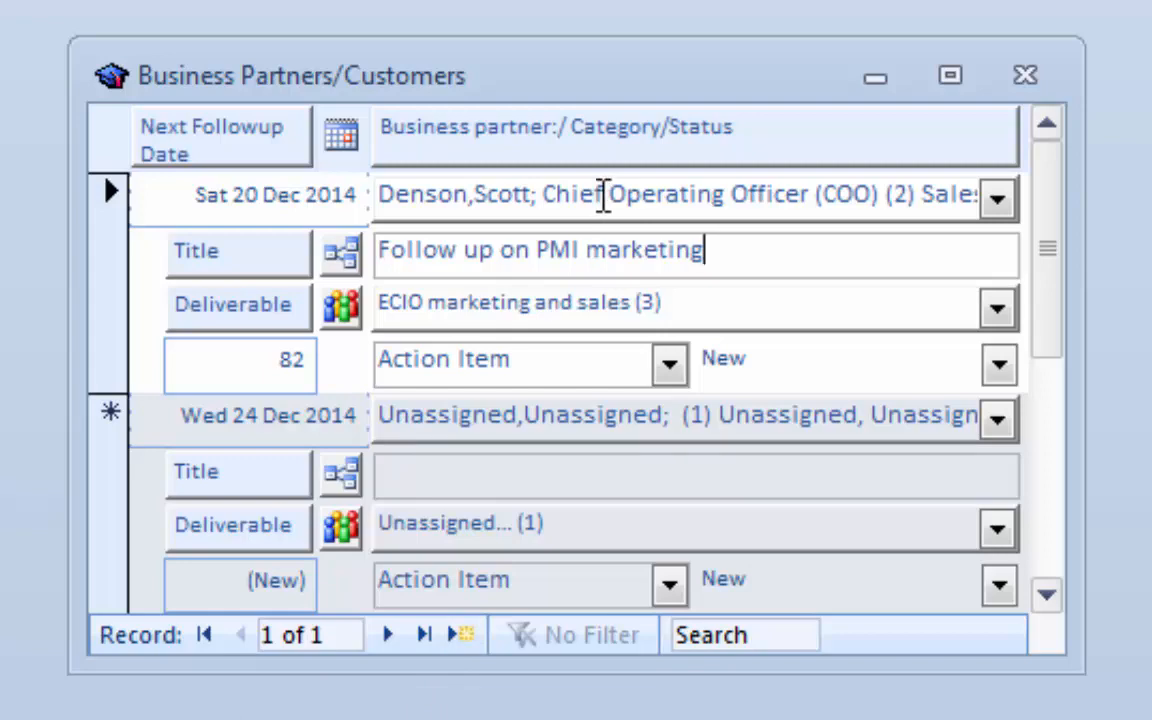
pyautogui.doubleClick(603, 194)
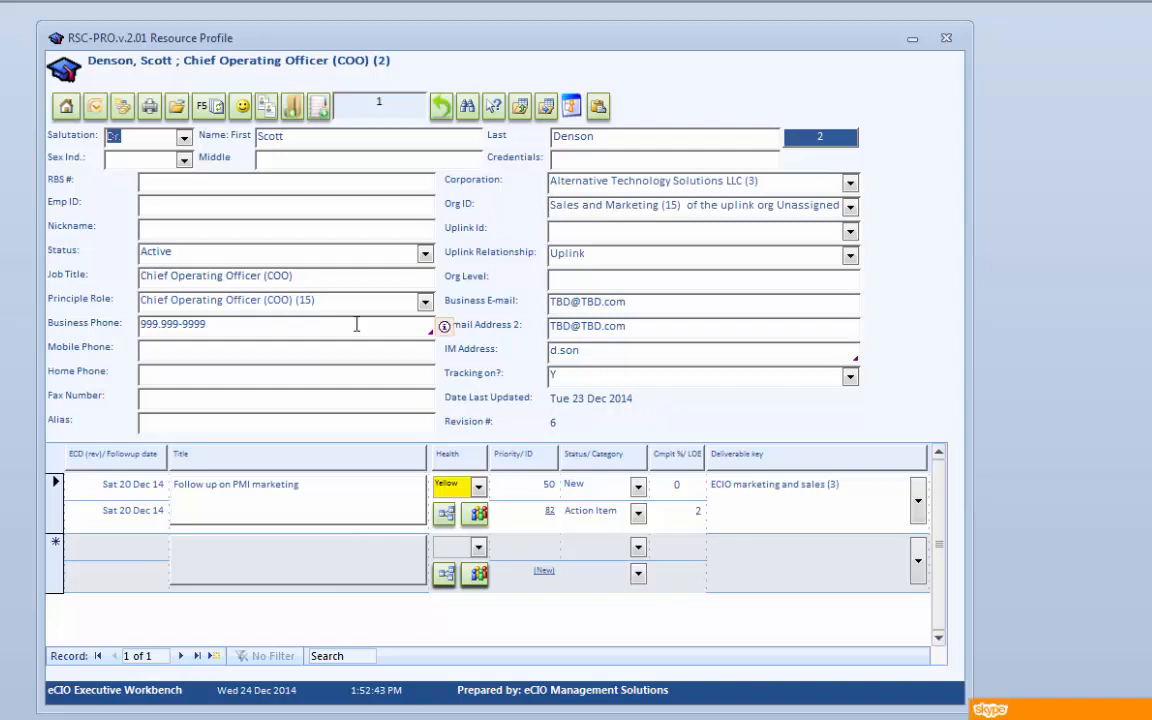
# Examine the status update and resource forms of the PMI marketing action item and the profile's Quick Adds form, closing each
pyautogui.click(445, 516)
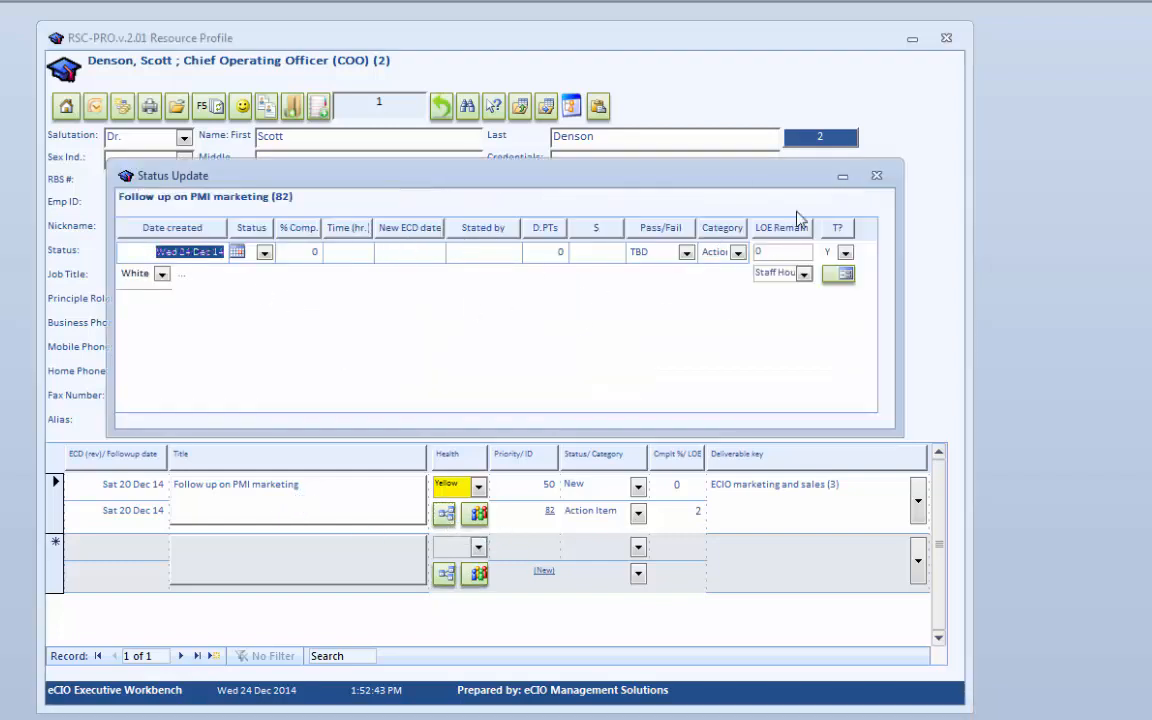
pyautogui.click(877, 177)
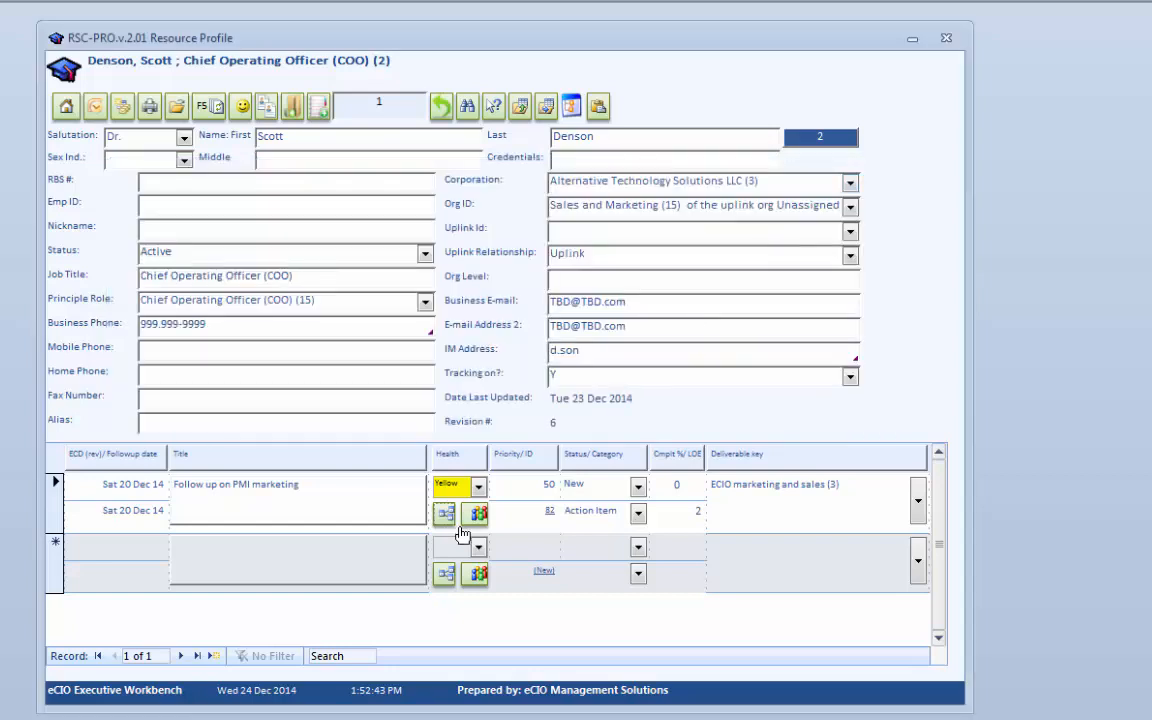
pyautogui.click(478, 515)
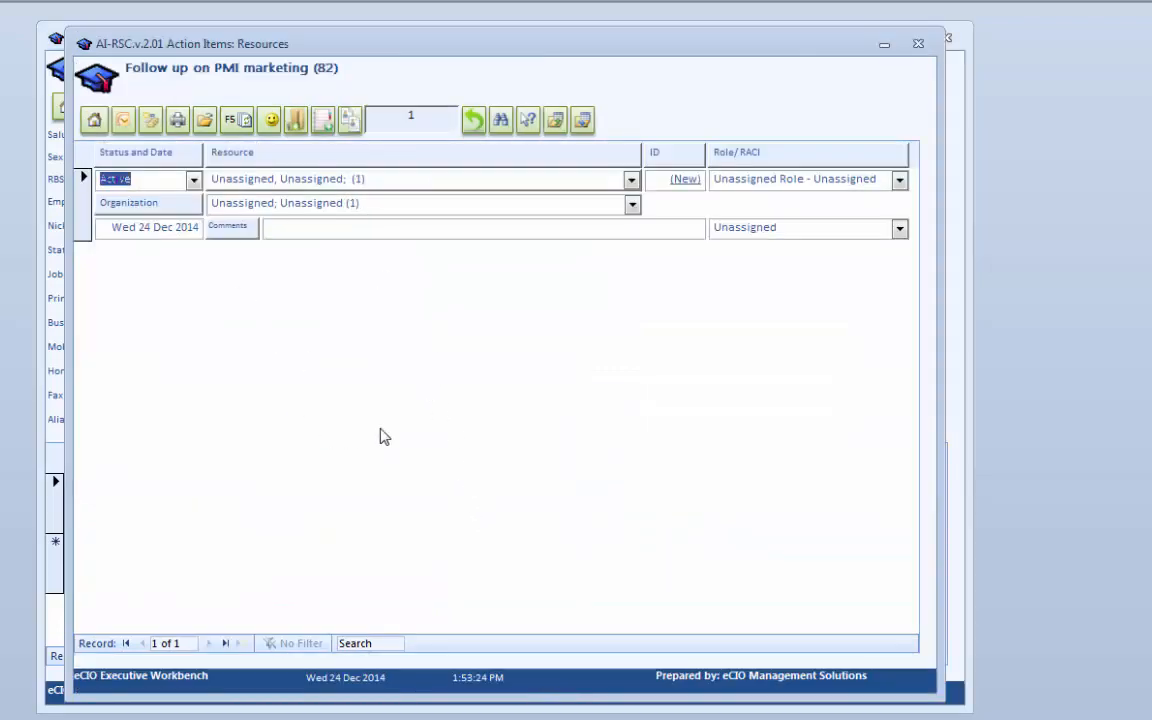
pyautogui.click(918, 44)
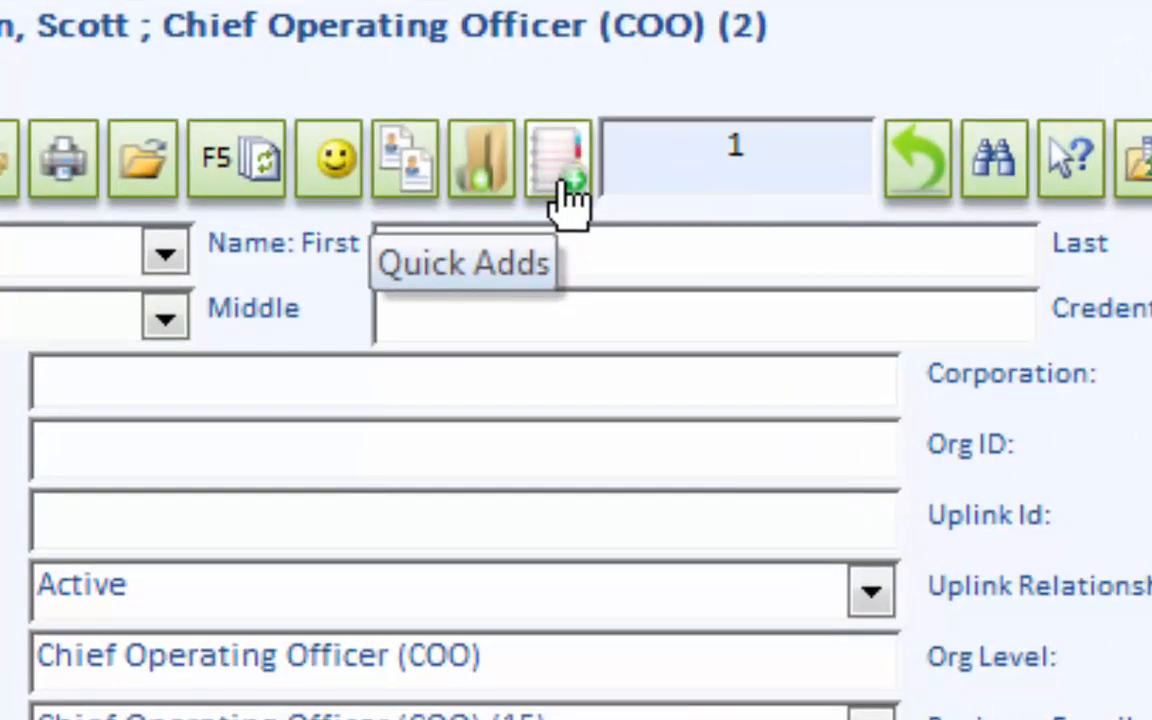
pyautogui.click(566, 192)
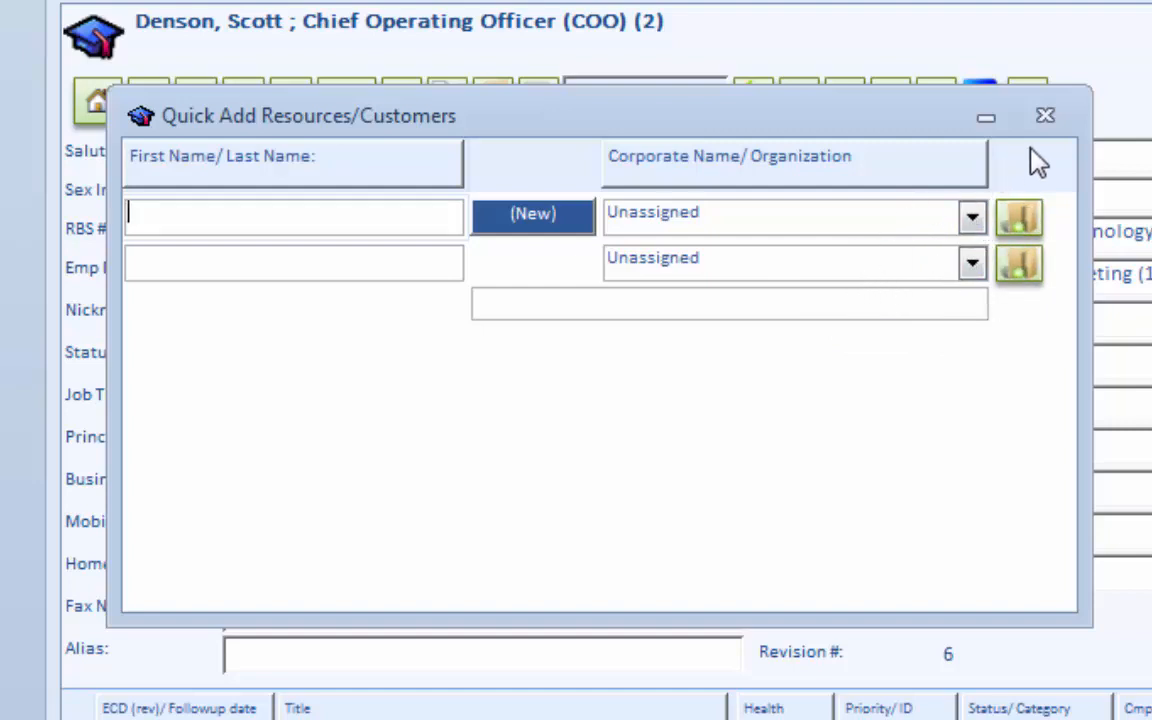
pyautogui.click(1058, 124)
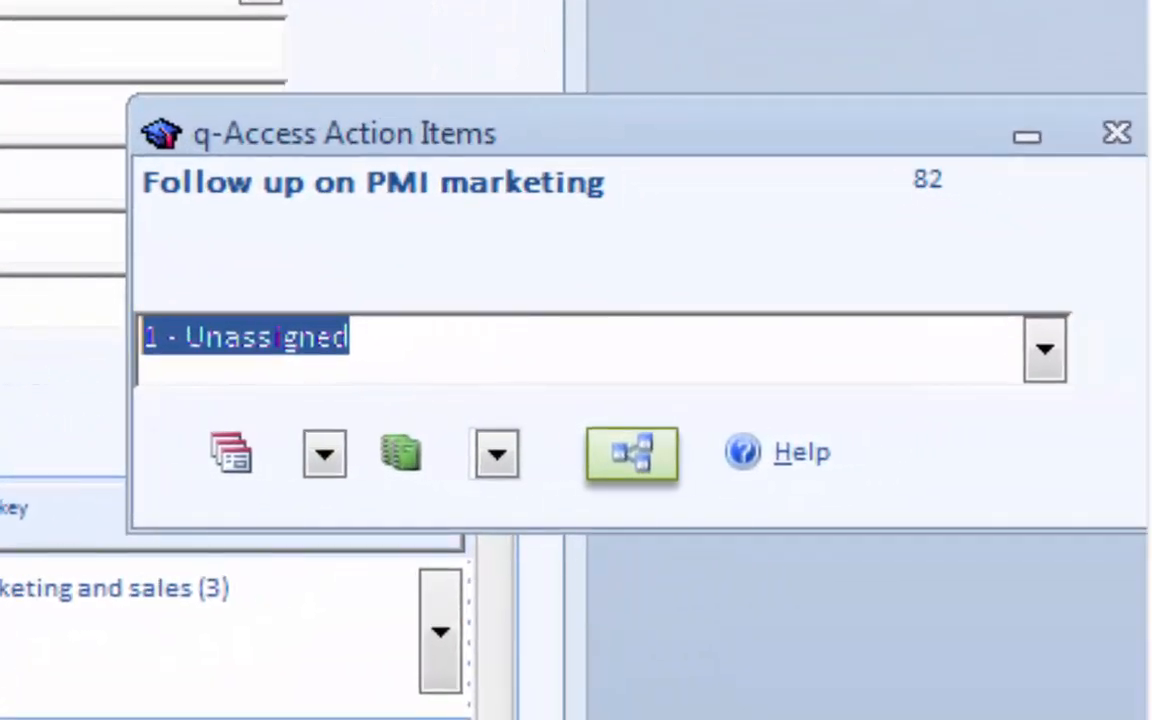
# Examine the Action Items v2 profile of "Follow up on PMI marketing", including its description and event planning pages, and close it
pyautogui.click(322, 455)
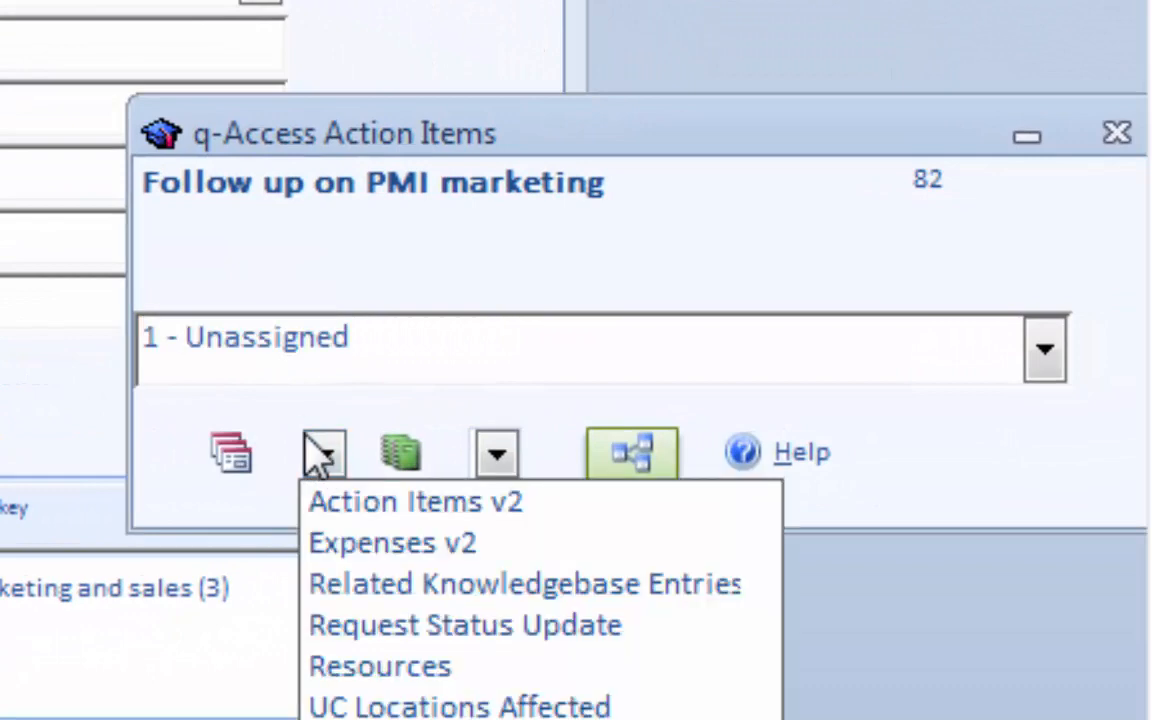
pyautogui.click(352, 496)
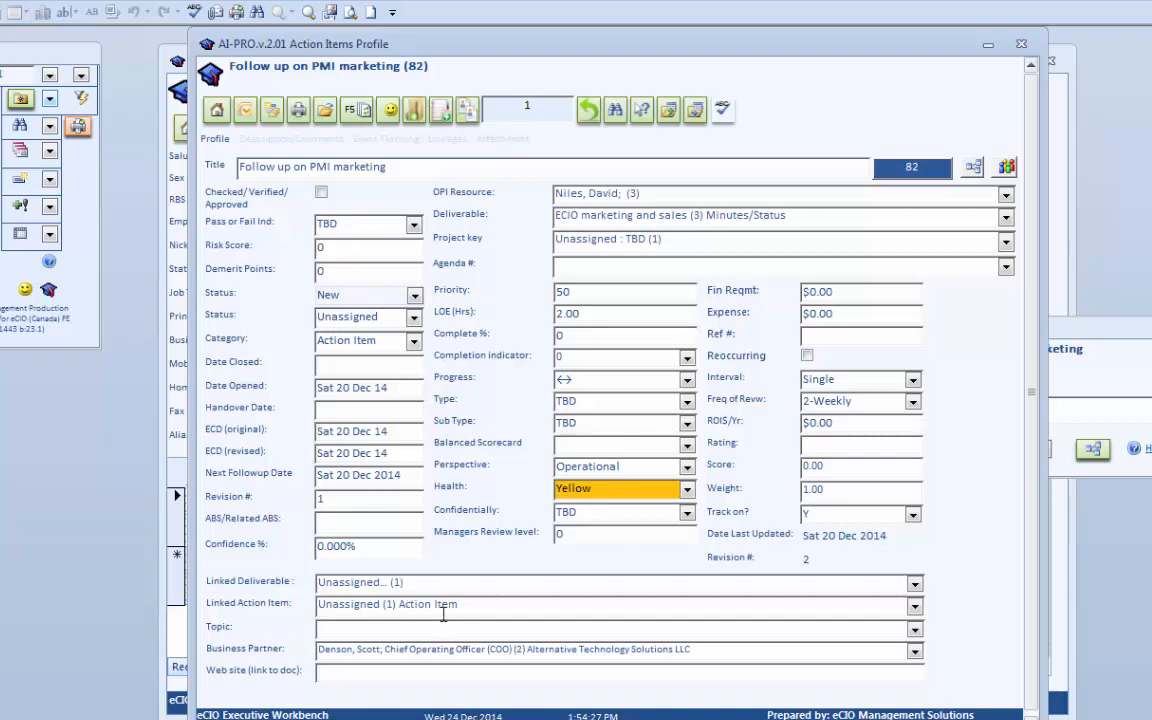
pyautogui.click(292, 142)
pyautogui.click(385, 143)
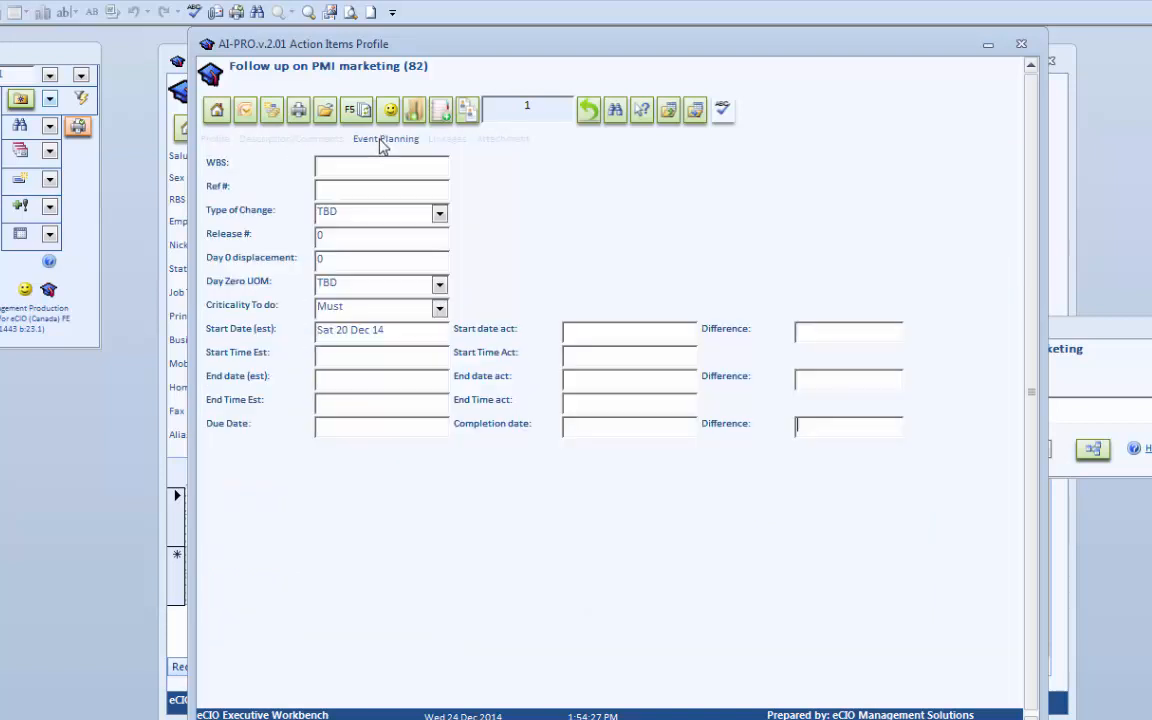
pyautogui.click(216, 140)
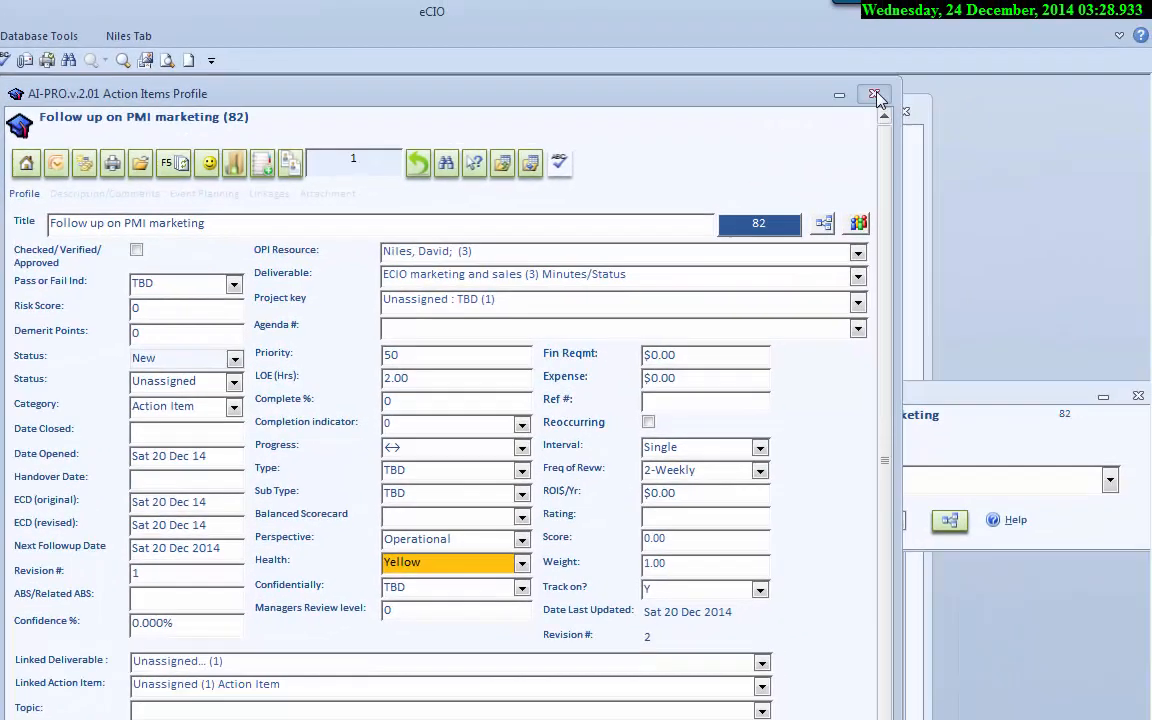
pyautogui.click(1021, 44)
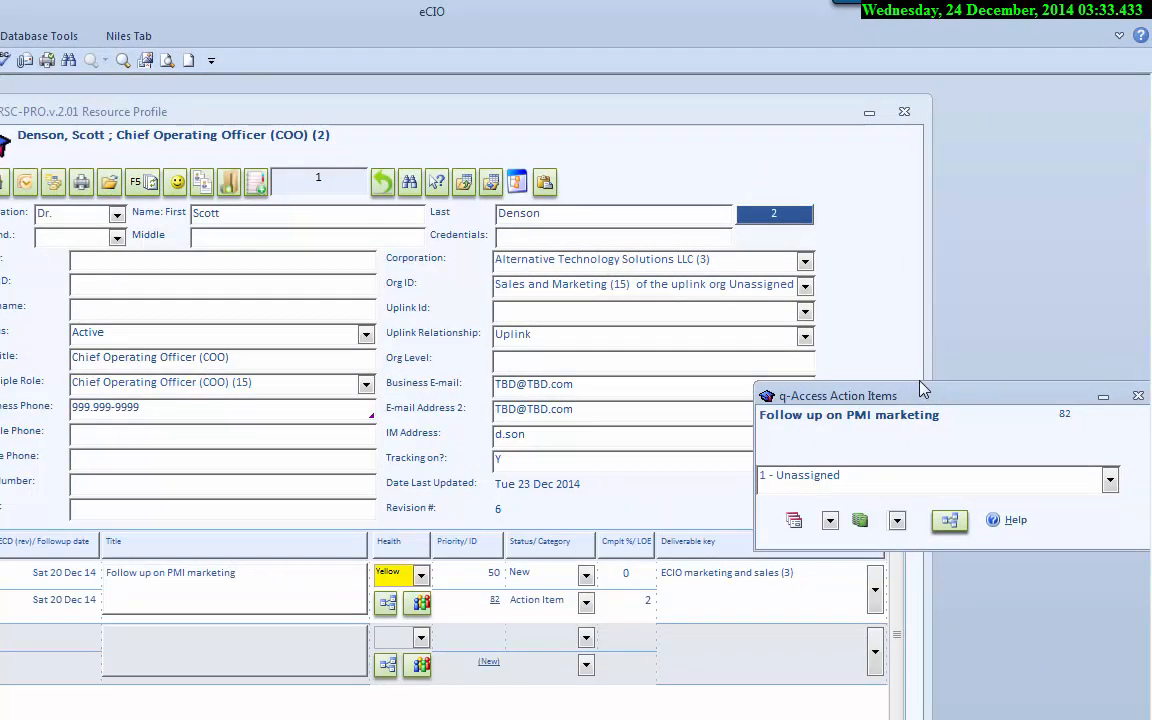
pyautogui.click(1139, 397)
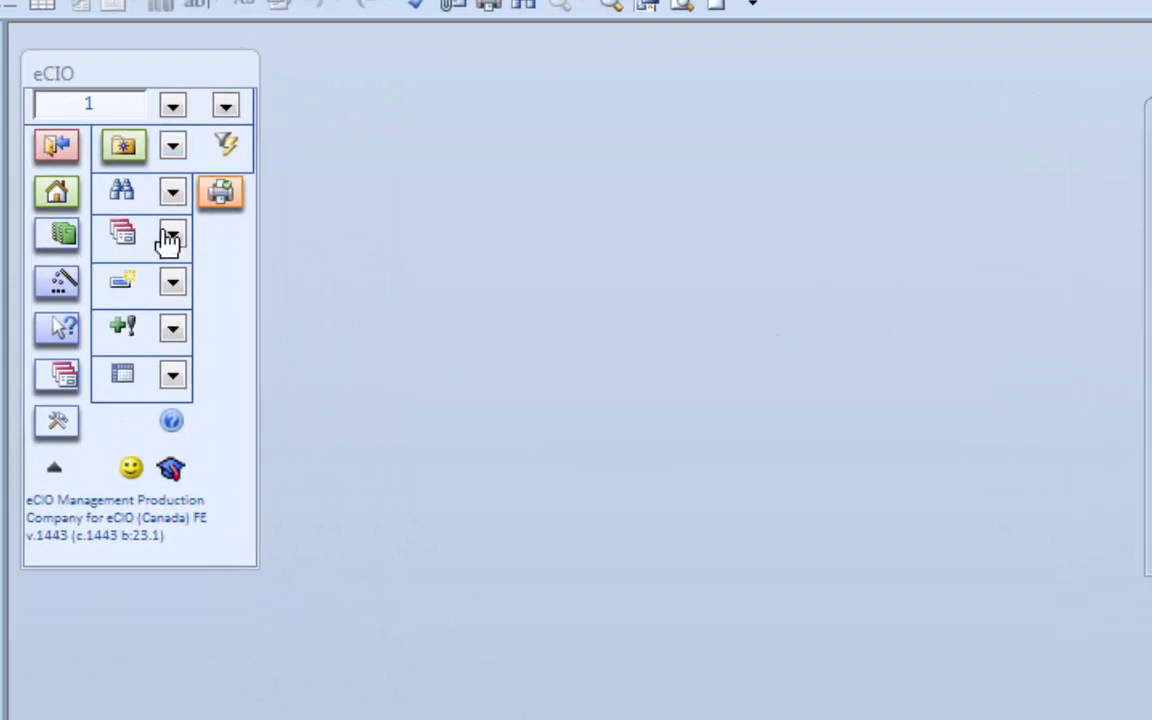
# Search the reports for "sale", produce the Sales and Revenue Forecast (Org) report with the default criteria, and close it
pyautogui.click(228, 193)
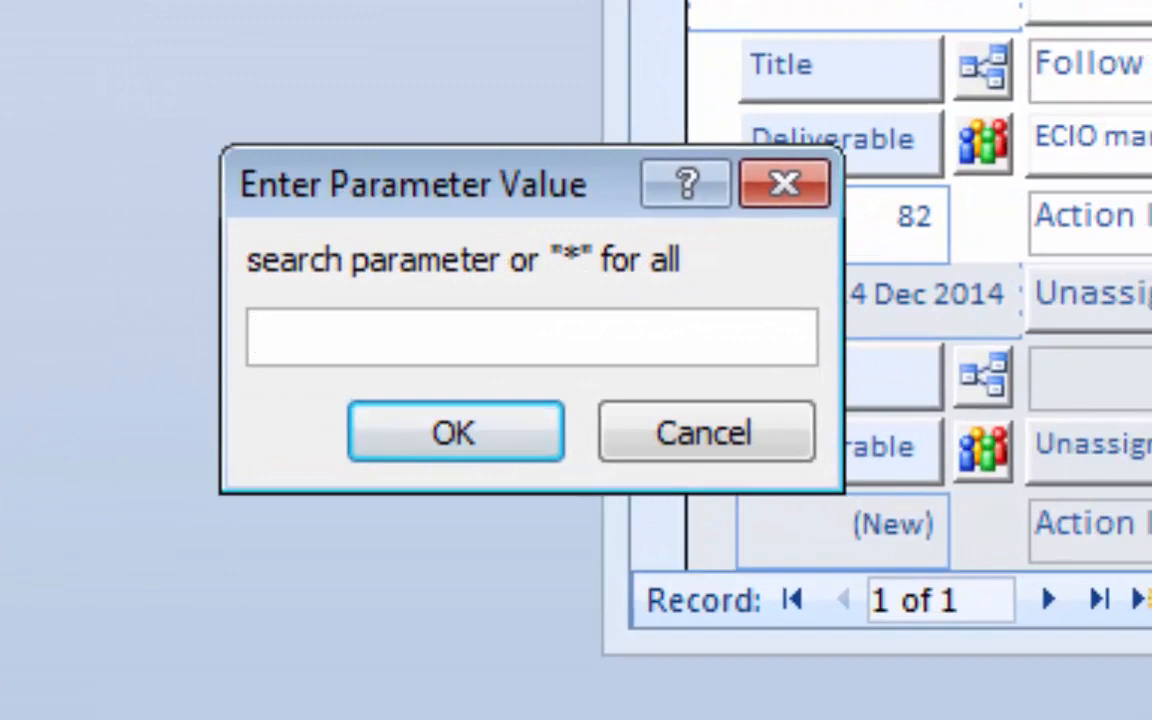
pyautogui.write('sale')
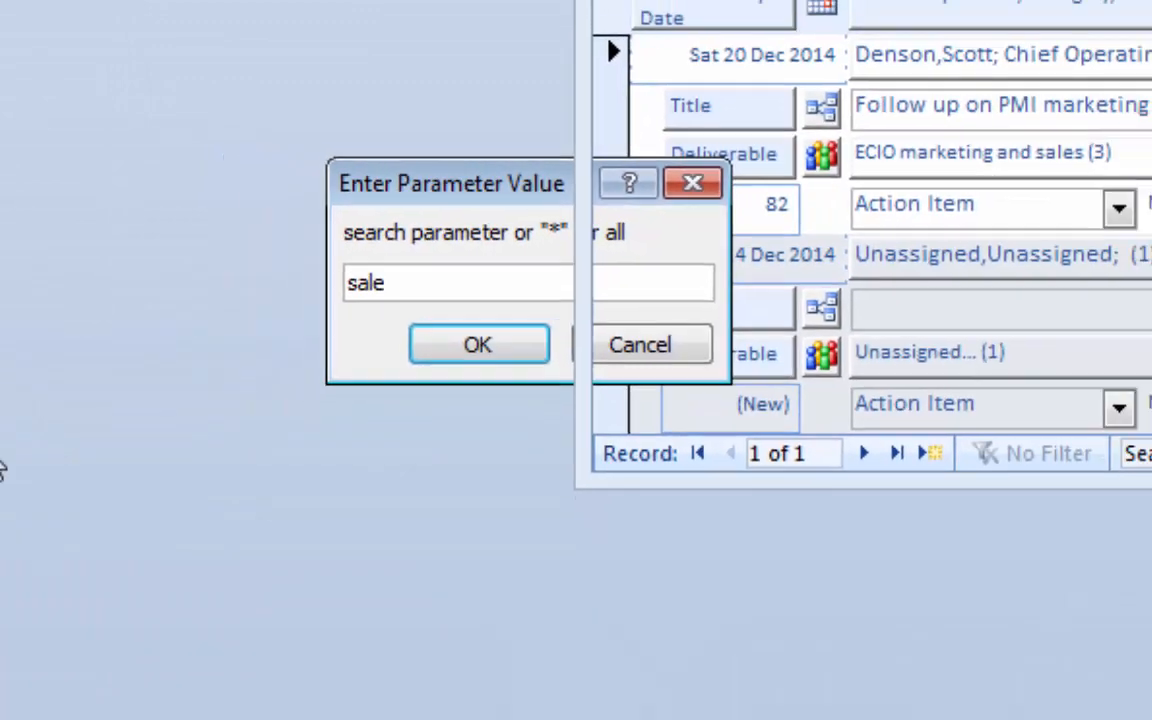
pyautogui.press('Return')
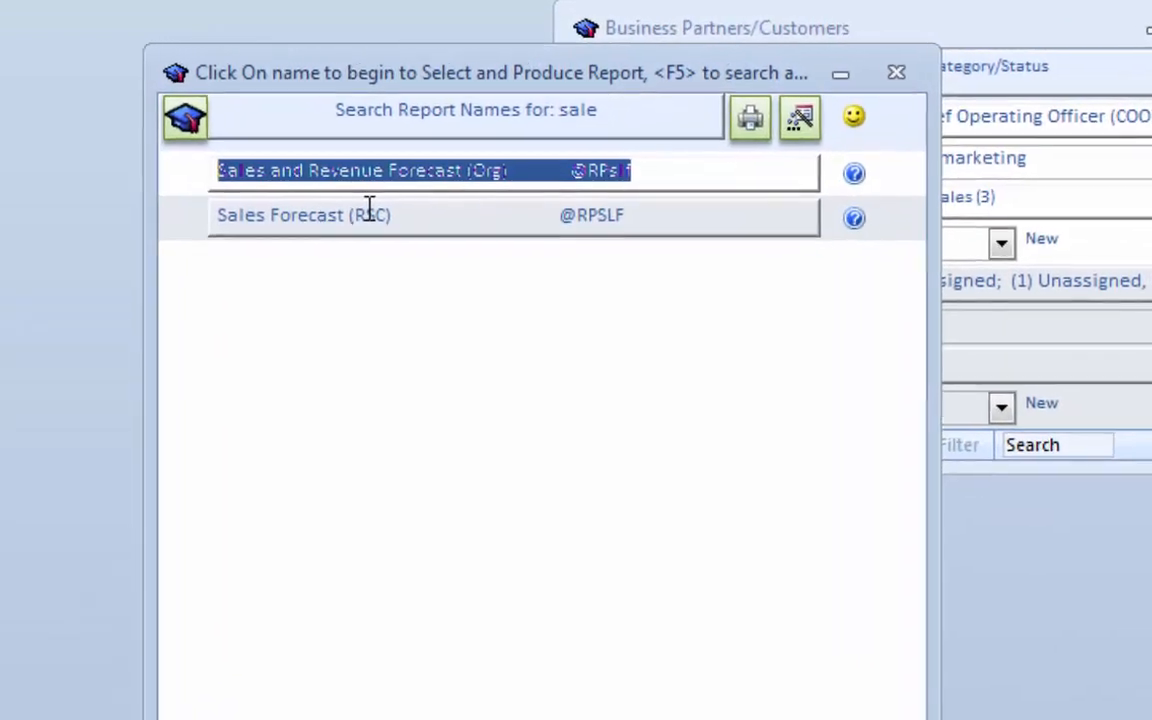
pyautogui.click(399, 184)
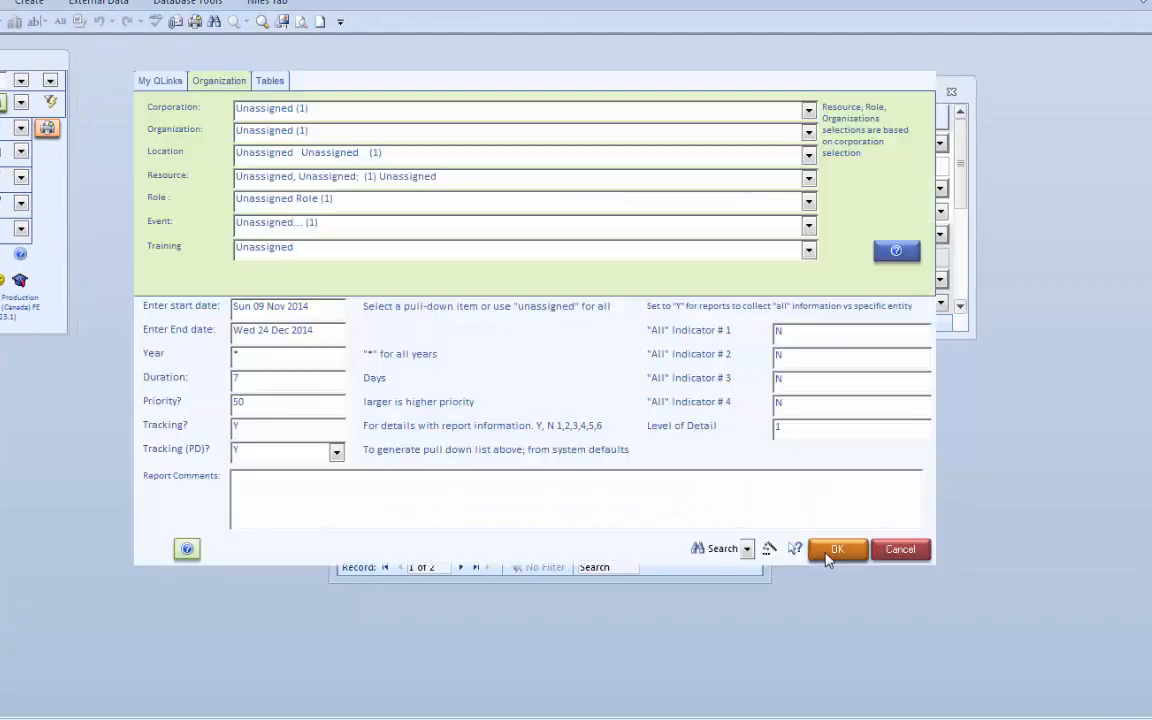
pyautogui.click(828, 552)
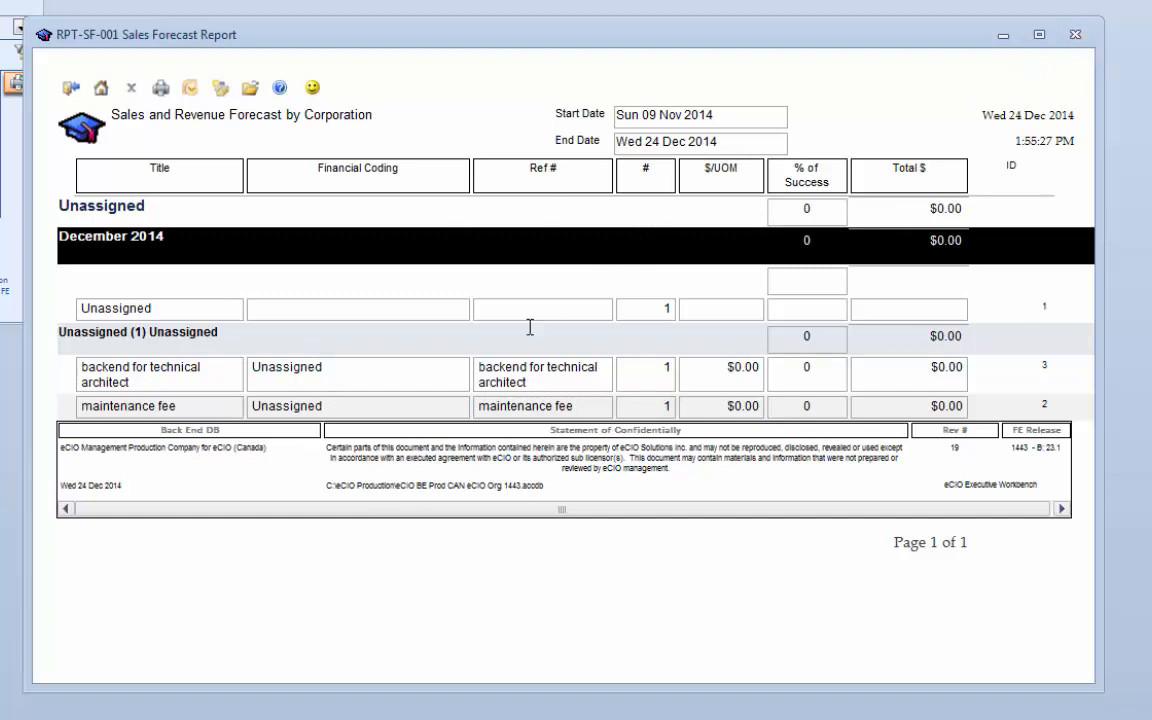
pyautogui.click(1075, 36)
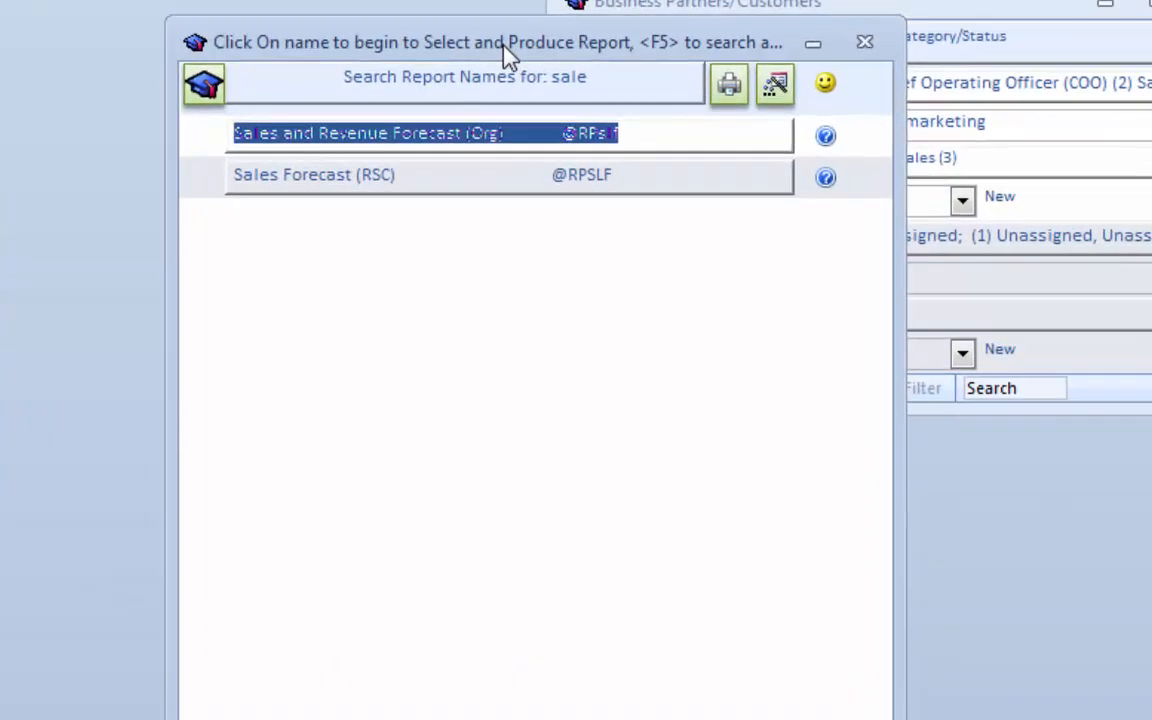
# Search the reports for "crm" and produce the CRM (Summary) Status report for the deliverable ECIO marketing and sales (3)
pyautogui.press('Return')
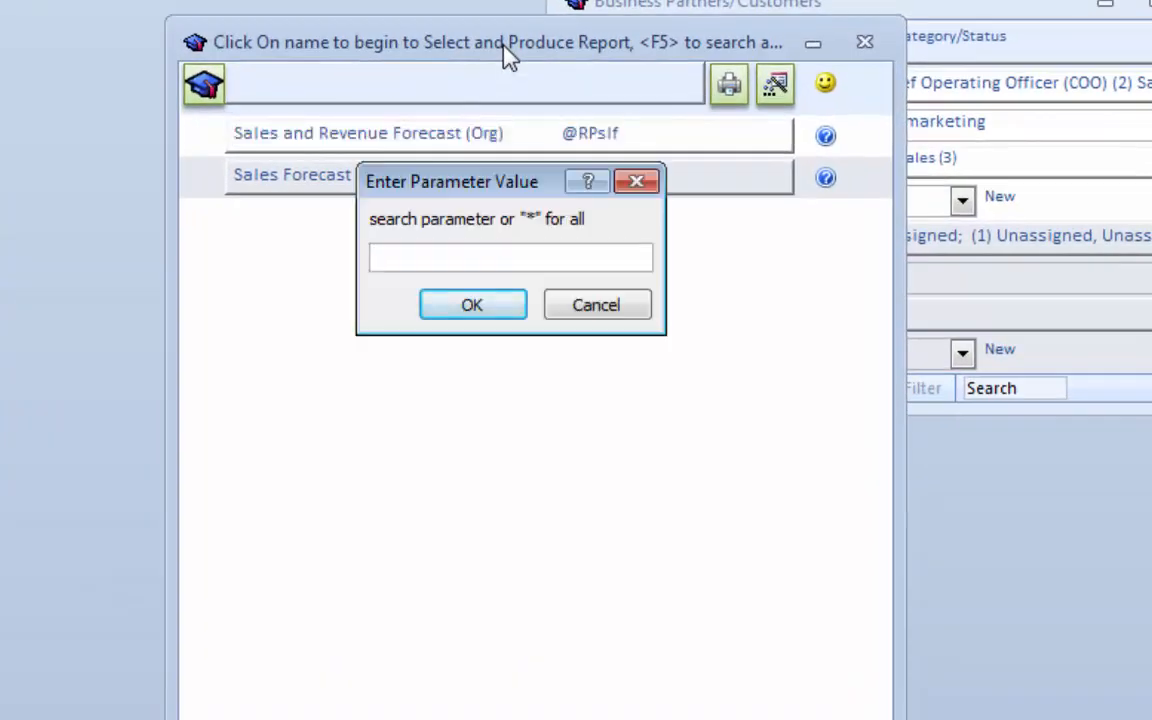
pyautogui.write('crm')
pyautogui.press('Return')
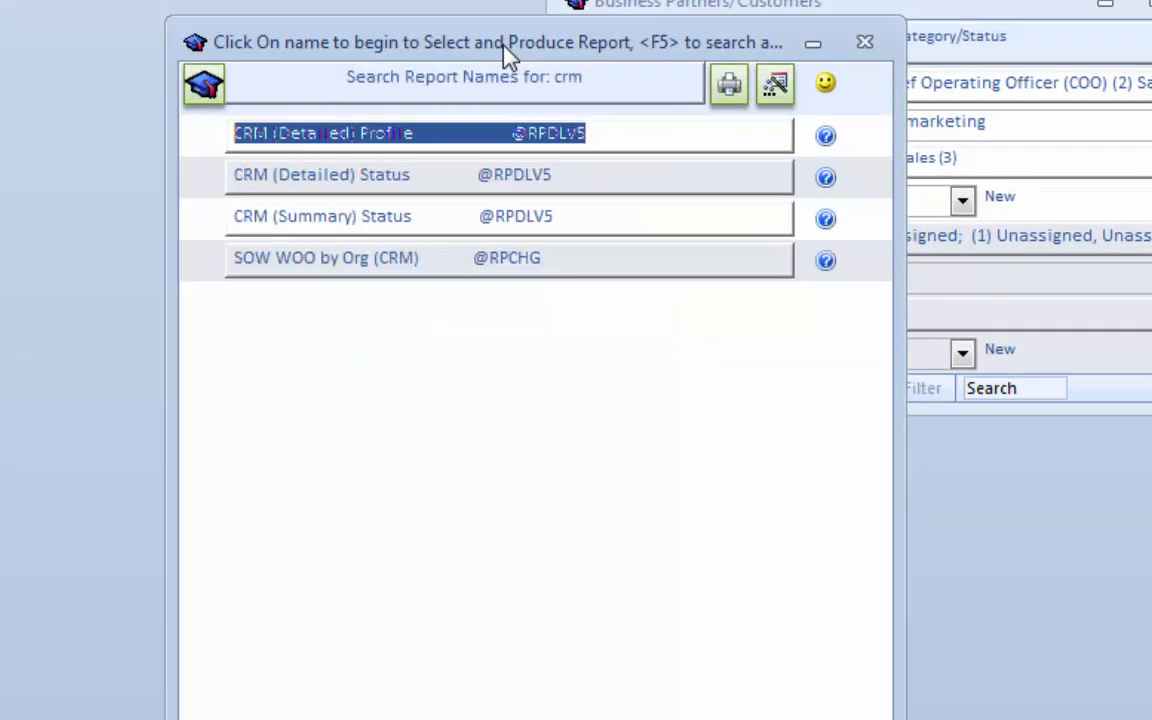
pyautogui.click(455, 218)
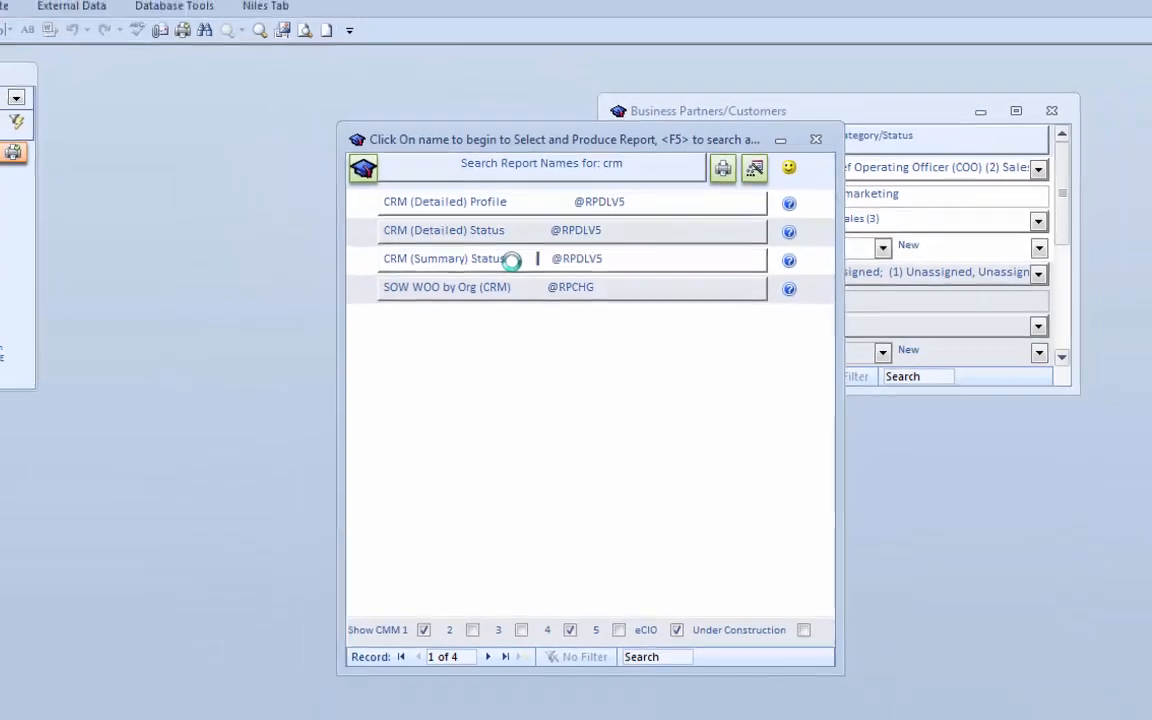
pyautogui.click(690, 489)
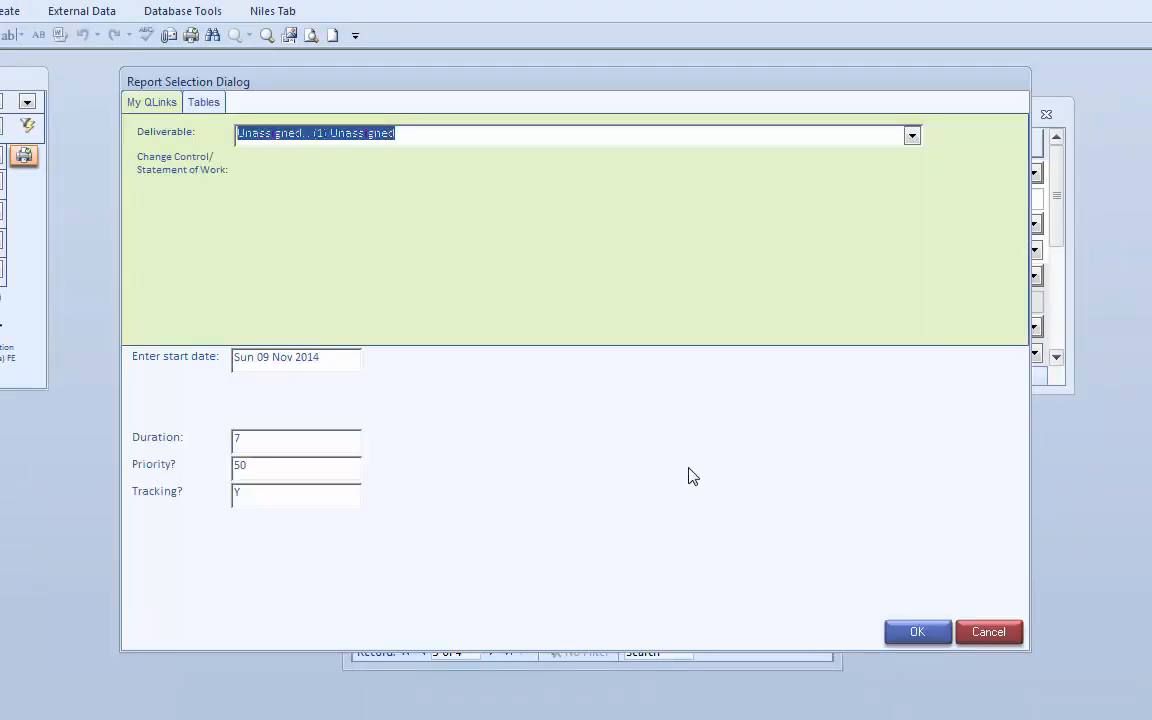
pyautogui.click(910, 137)
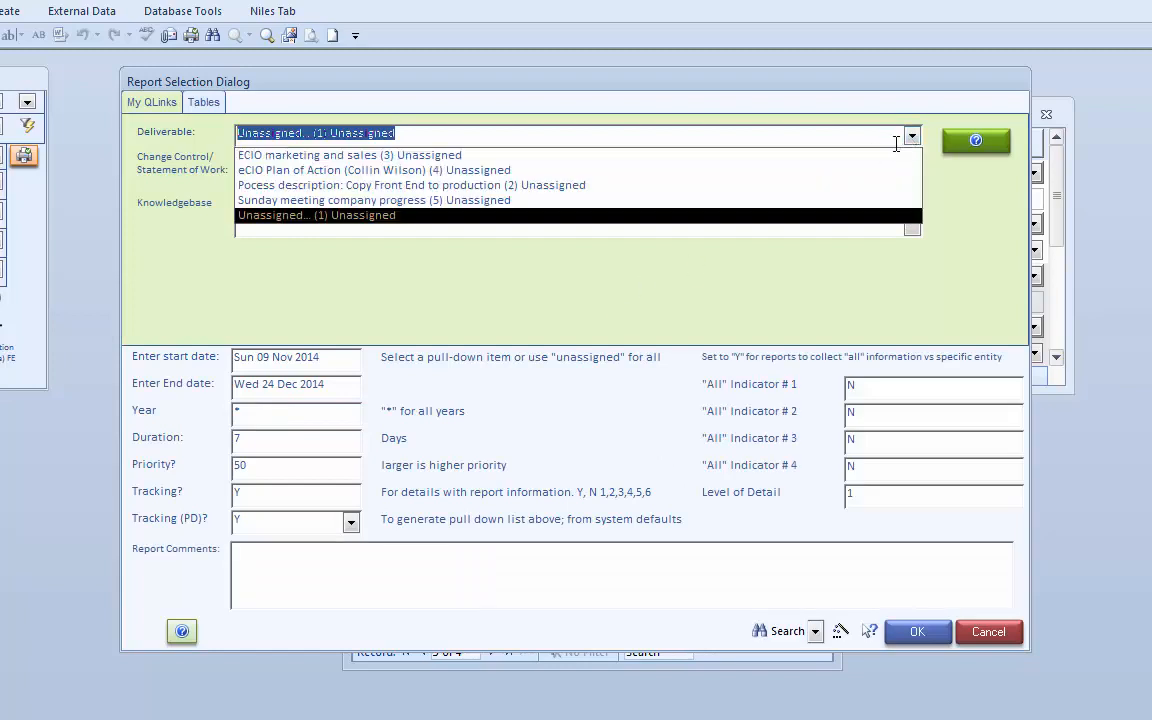
pyautogui.click(872, 157)
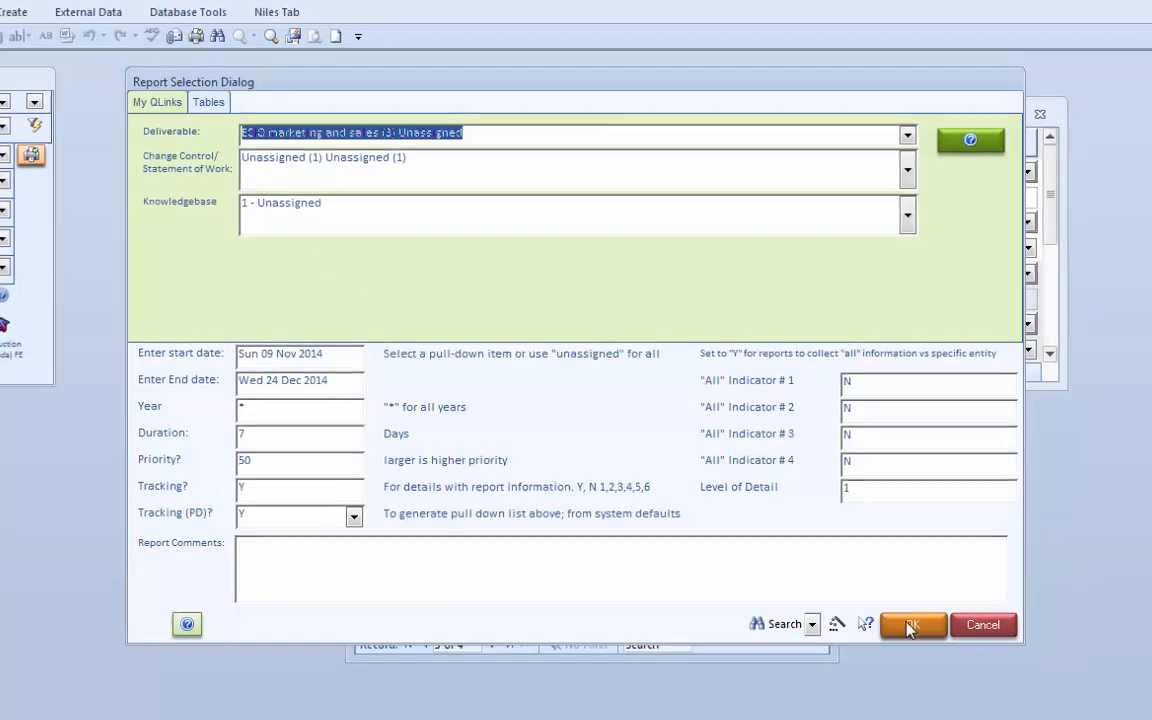
pyautogui.click(910, 625)
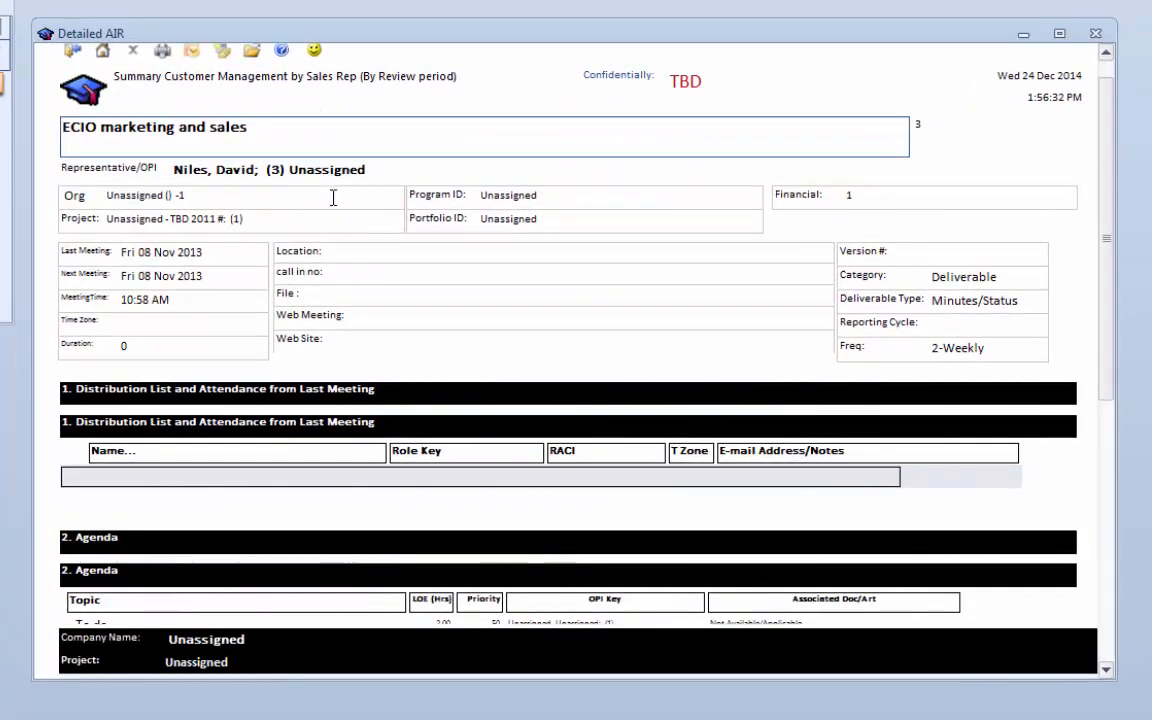
# Read through the agenda and monthly action items of the customer management summary report and close it
pyautogui.scroll(-5, 333, 197)
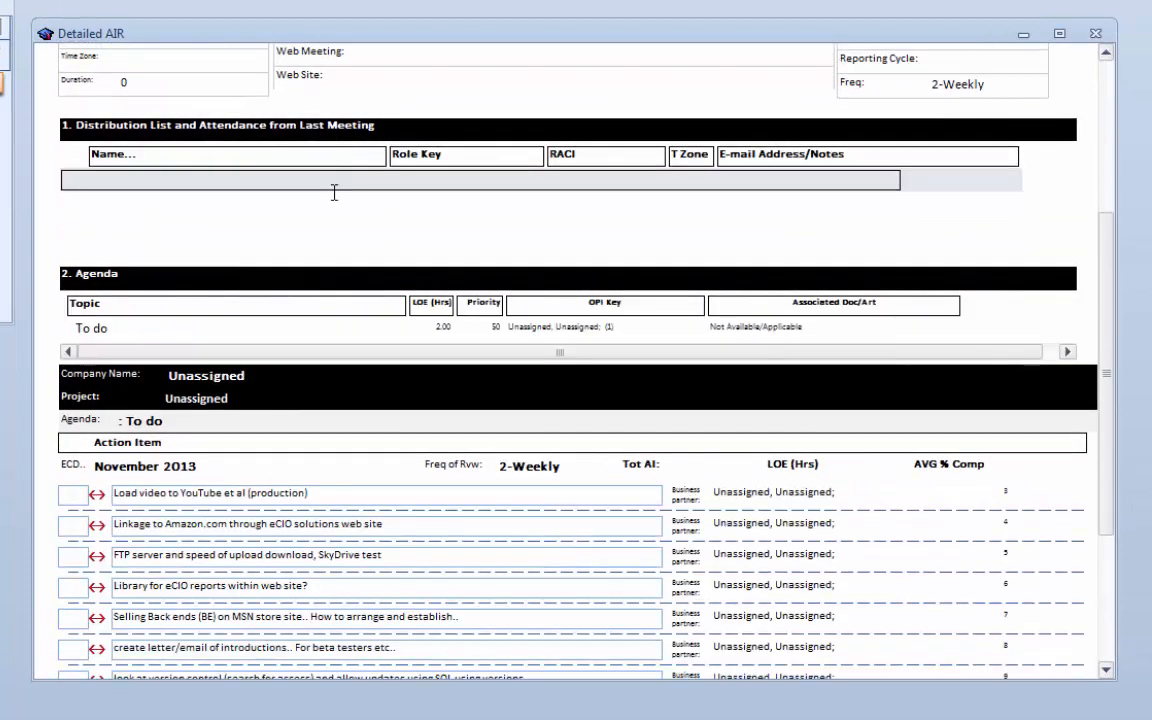
pyautogui.scroll(-3, 330, 195)
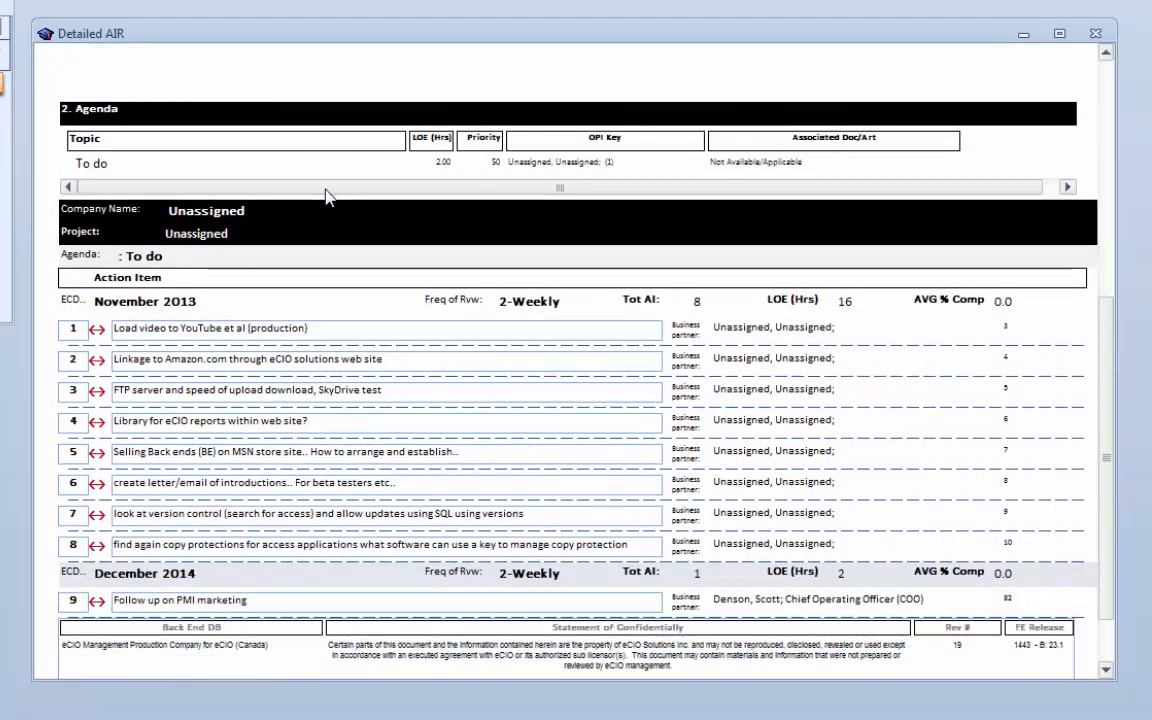
pyautogui.scroll(-2, 329, 193)
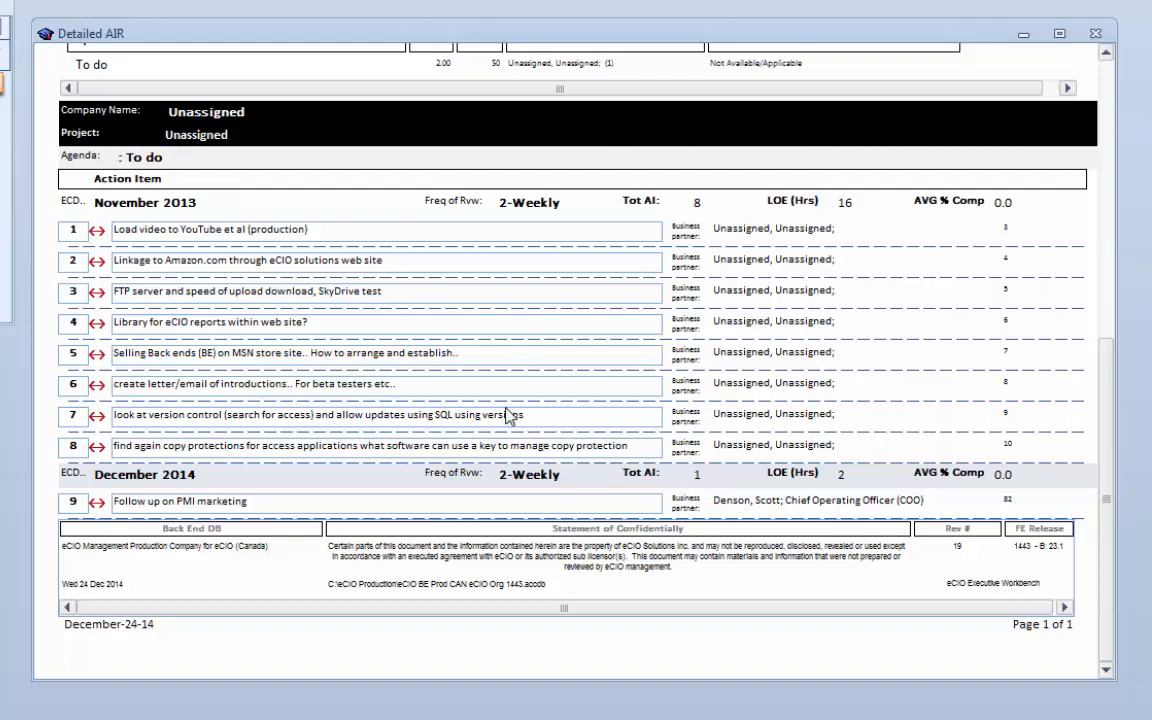
pyautogui.scroll(6, 508, 415)
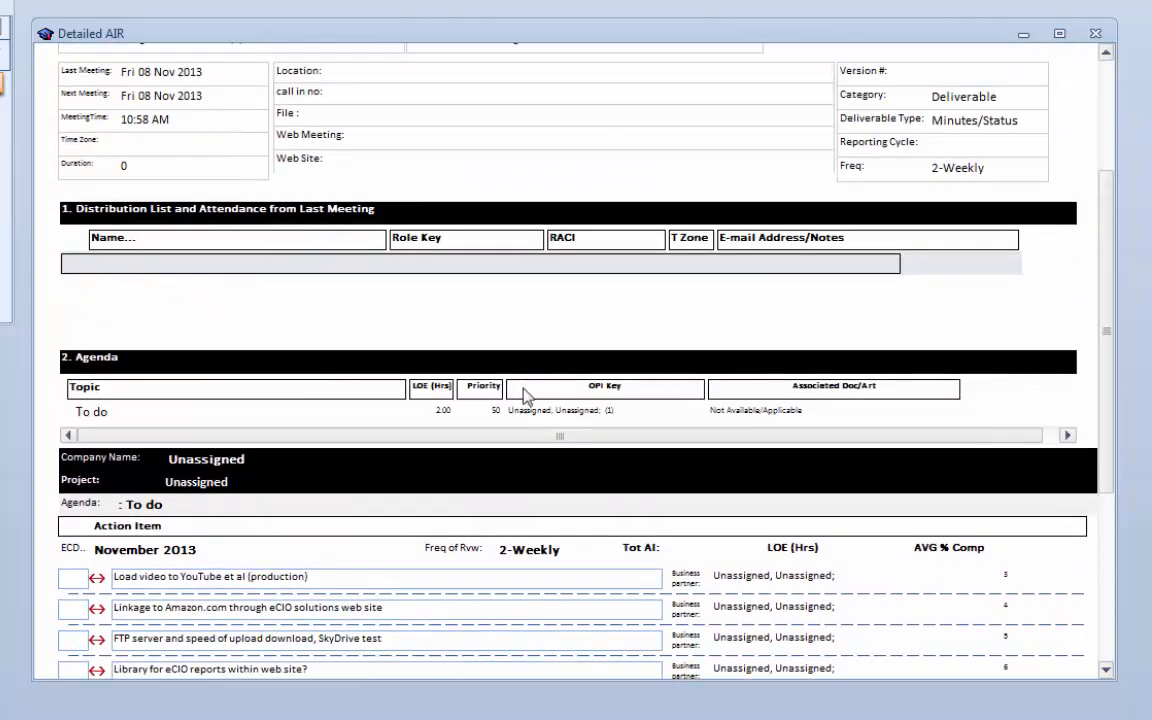
pyautogui.click(1095, 33)
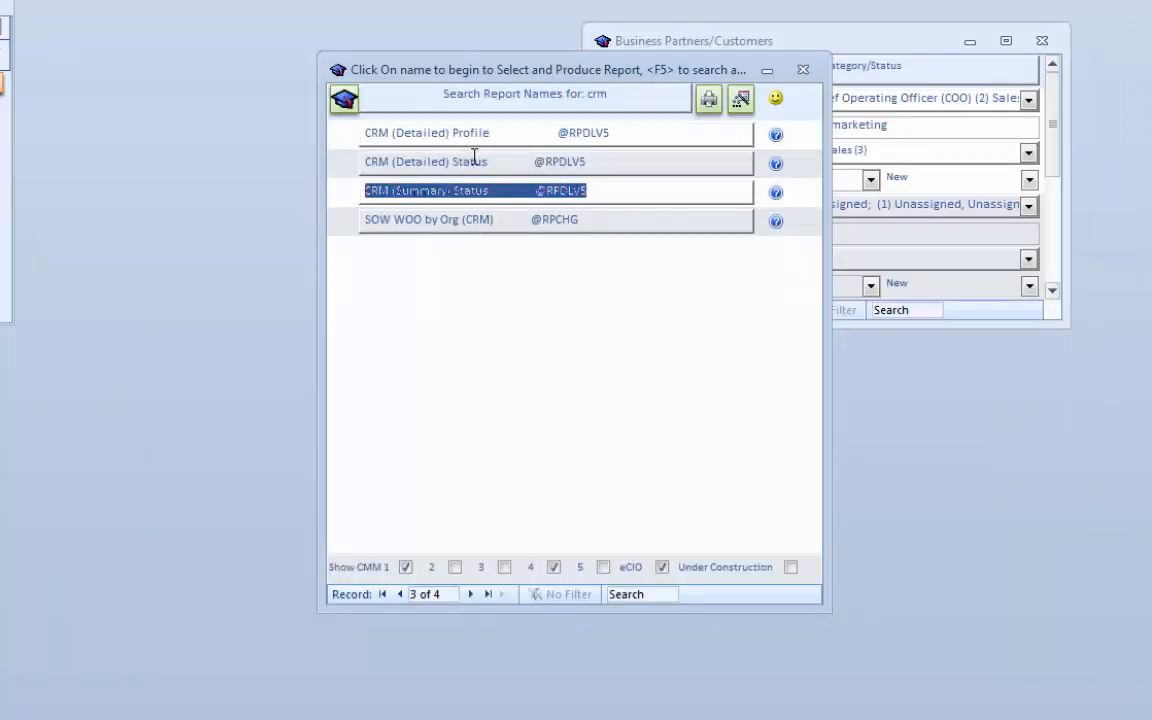
# Produce the SOW WOO by Org (CRM) report for all projects using the unassigned criteria, then close it and the report list
pyautogui.click(503, 219)
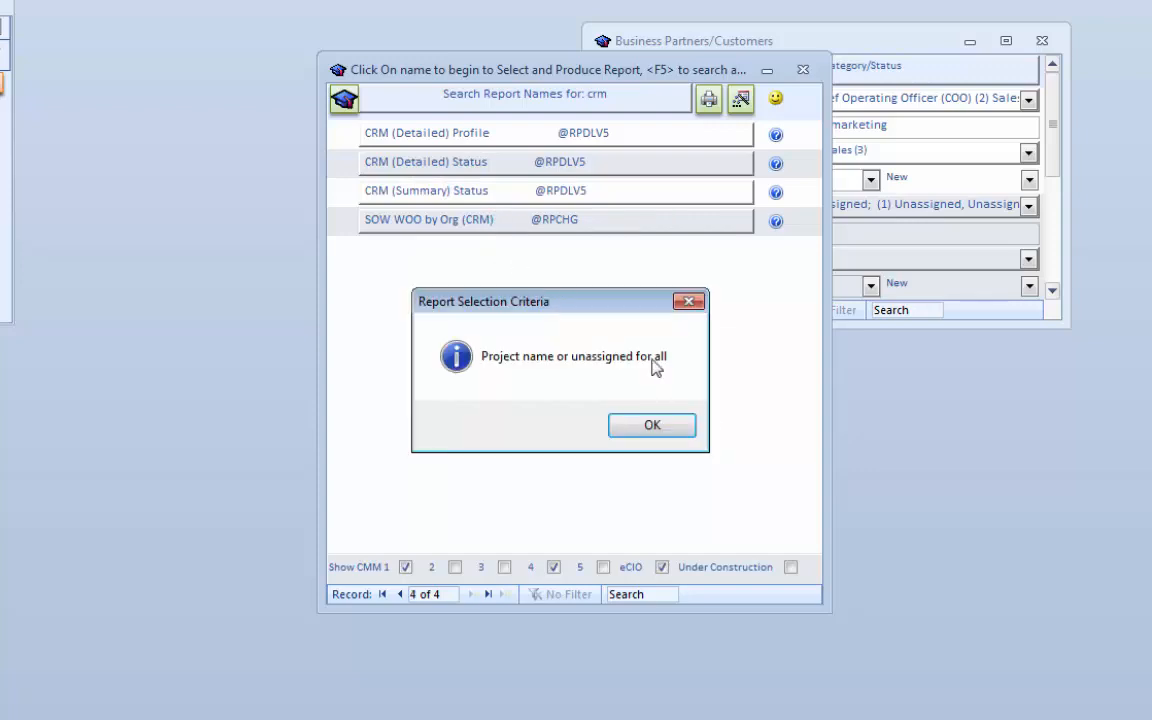
pyautogui.click(665, 430)
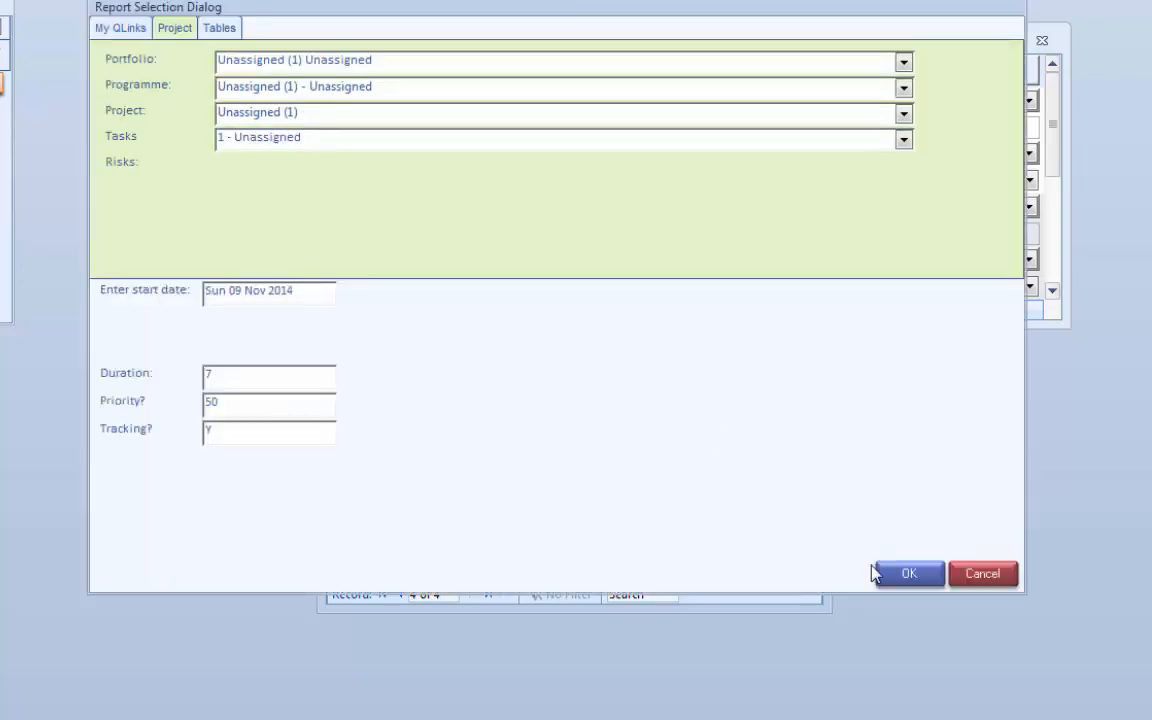
pyautogui.click(910, 576)
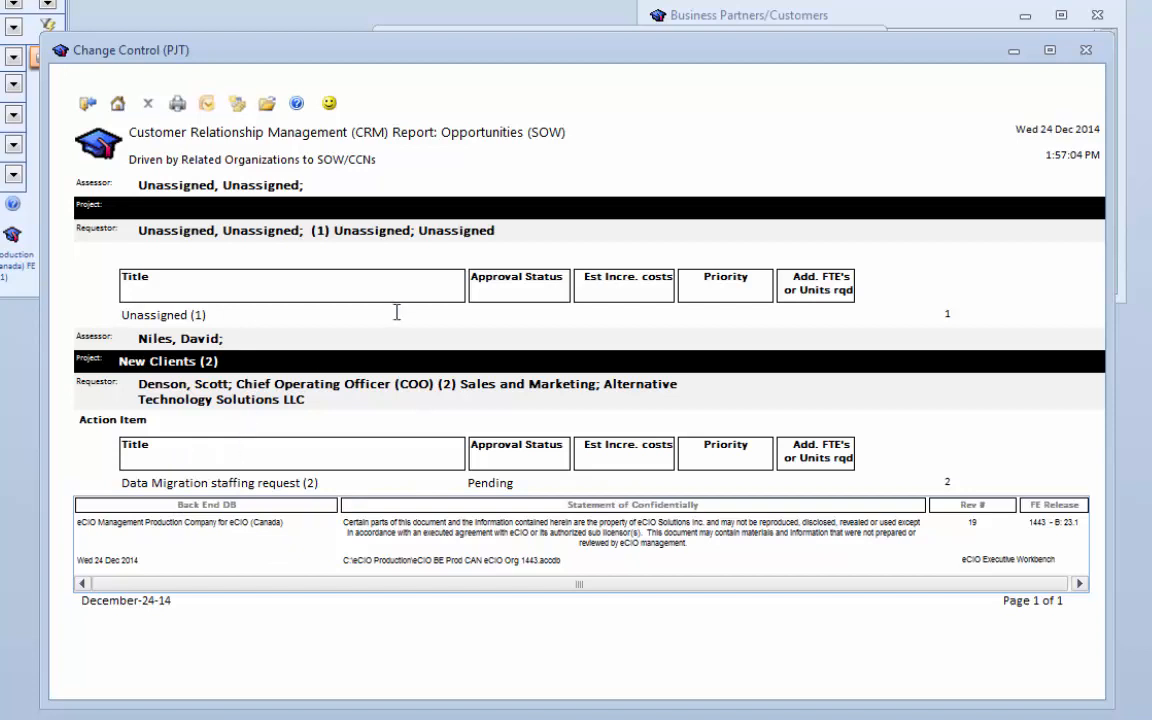
pyautogui.click(1085, 50)
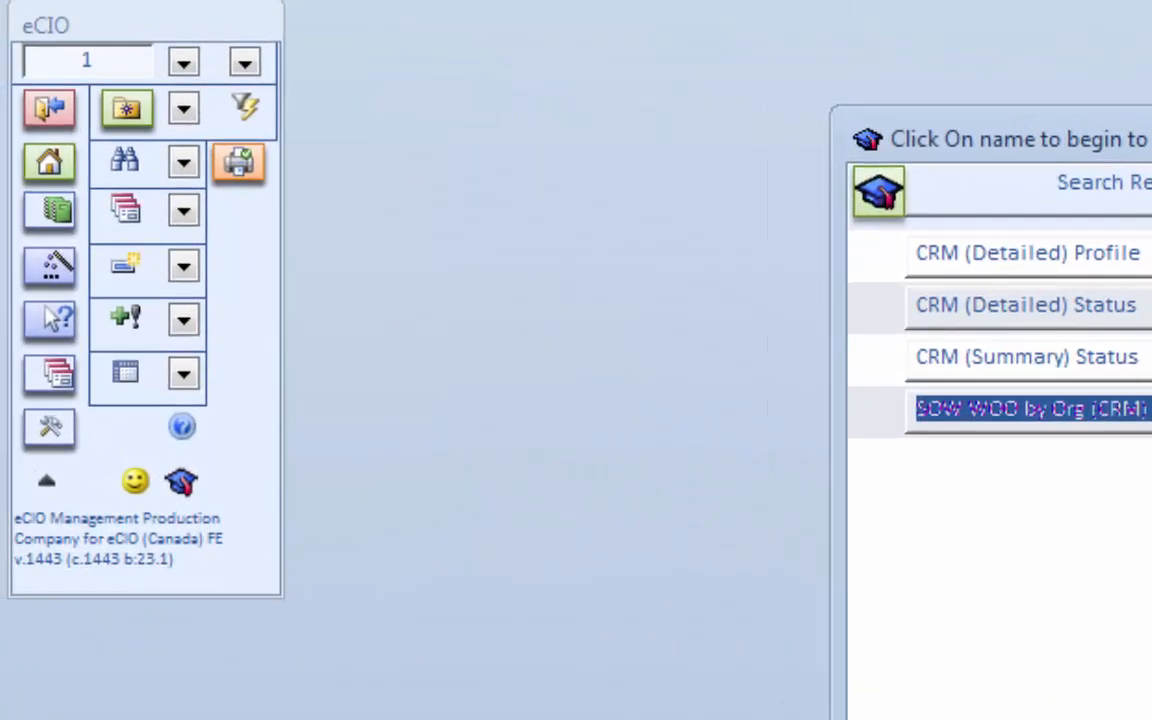
pyautogui.click(1151, 83)
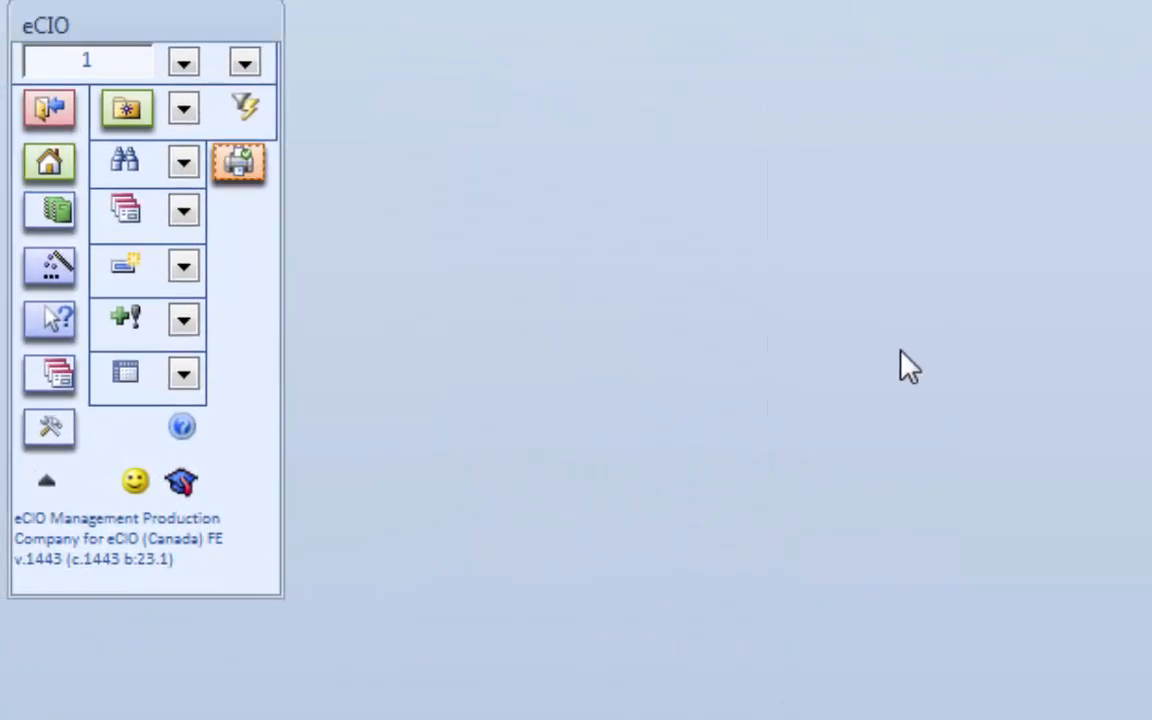